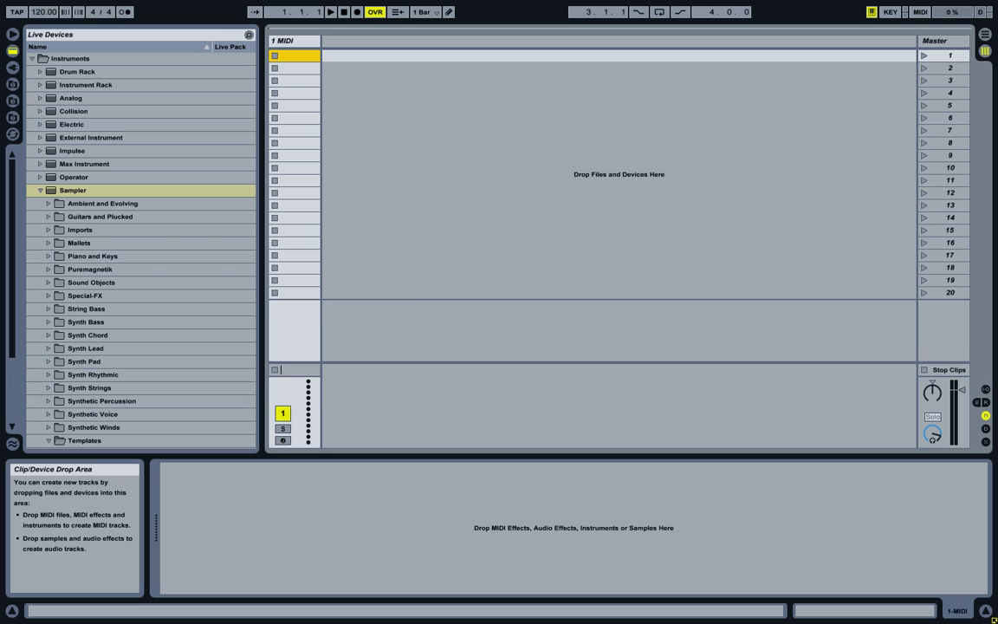
Move browser focus to Instruments > Sampler so its preset folders are listed
key(ctrl+alt+b)
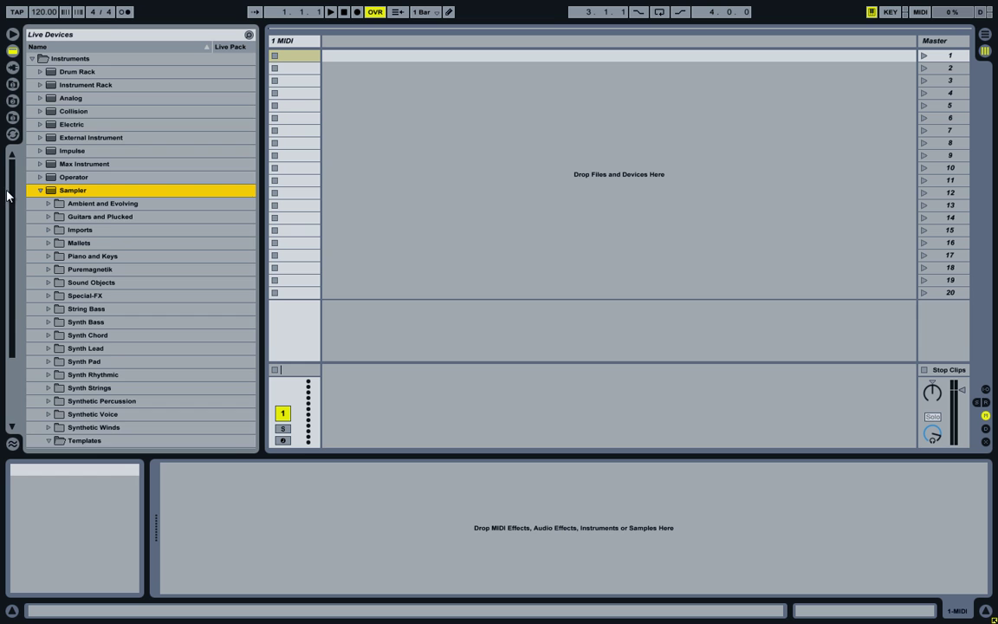
Drag the Template-Drum One Shot preset from Sampler > Templates into Session view as track 2
drag(10, 186, 9, 276)
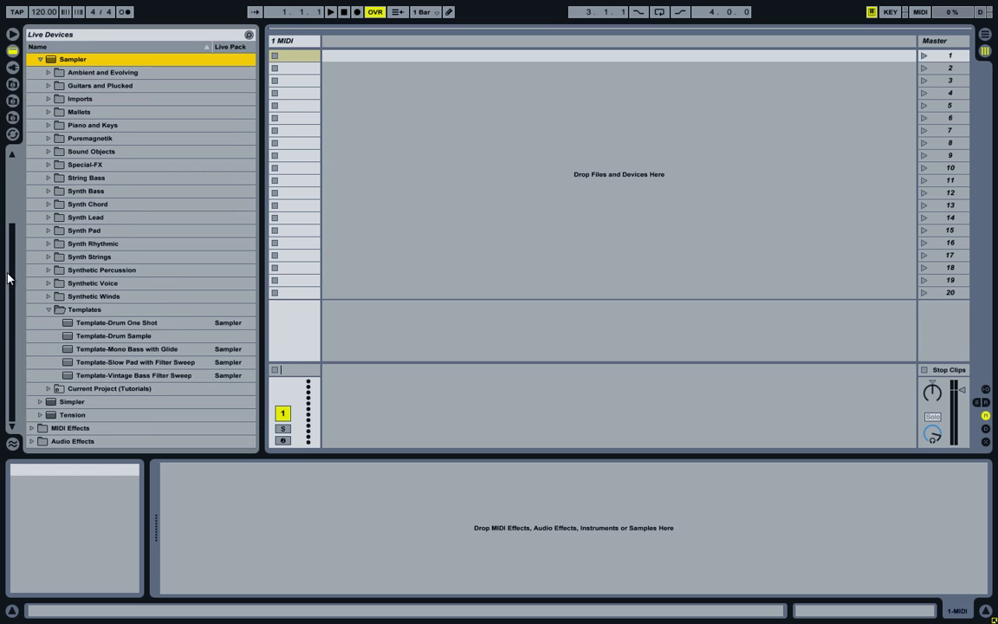
click(82, 309)
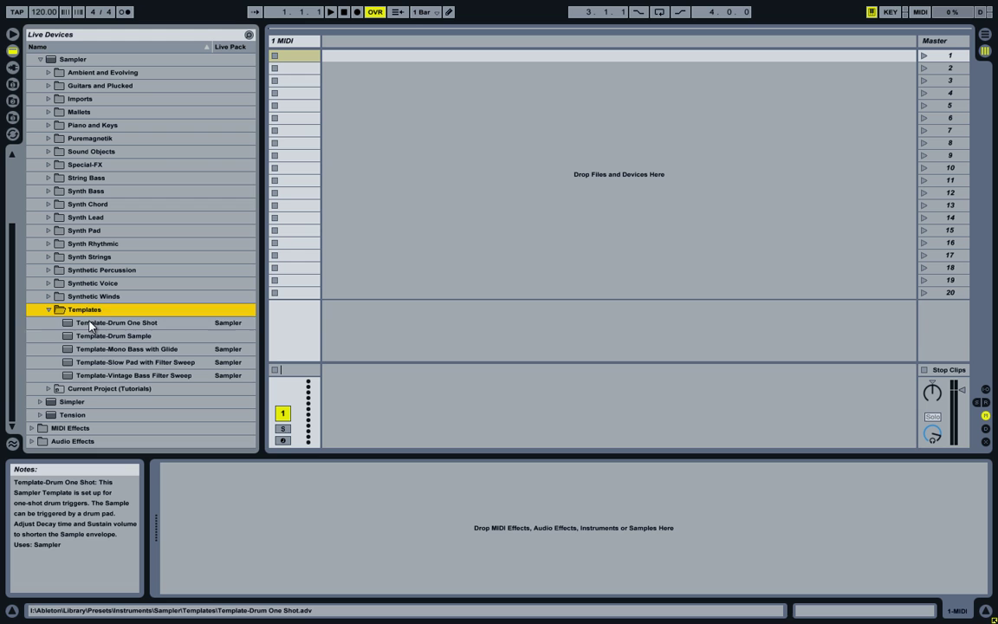
click(90, 324)
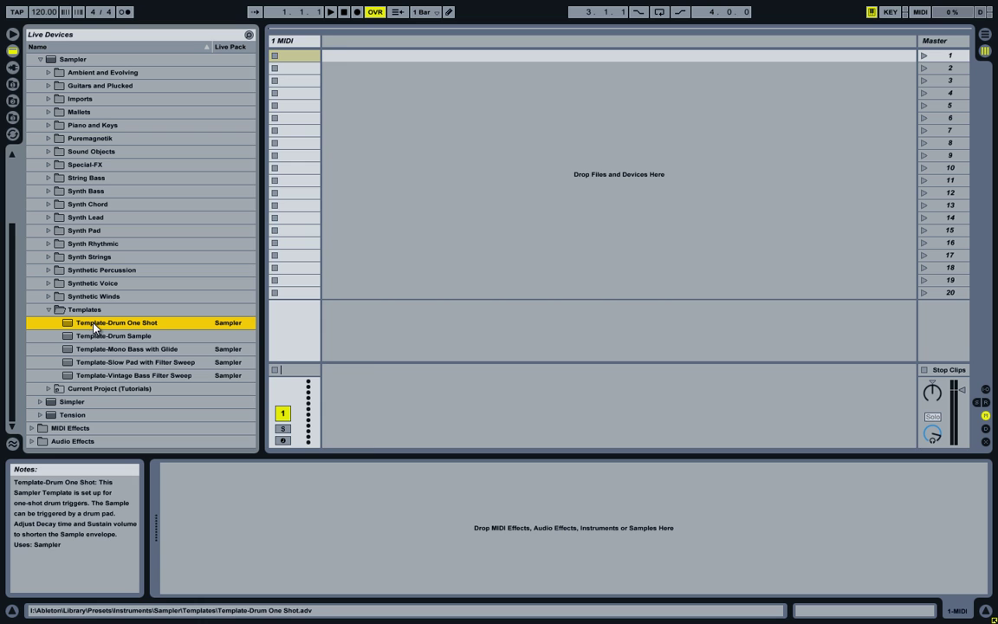
drag(94, 327, 438, 327)
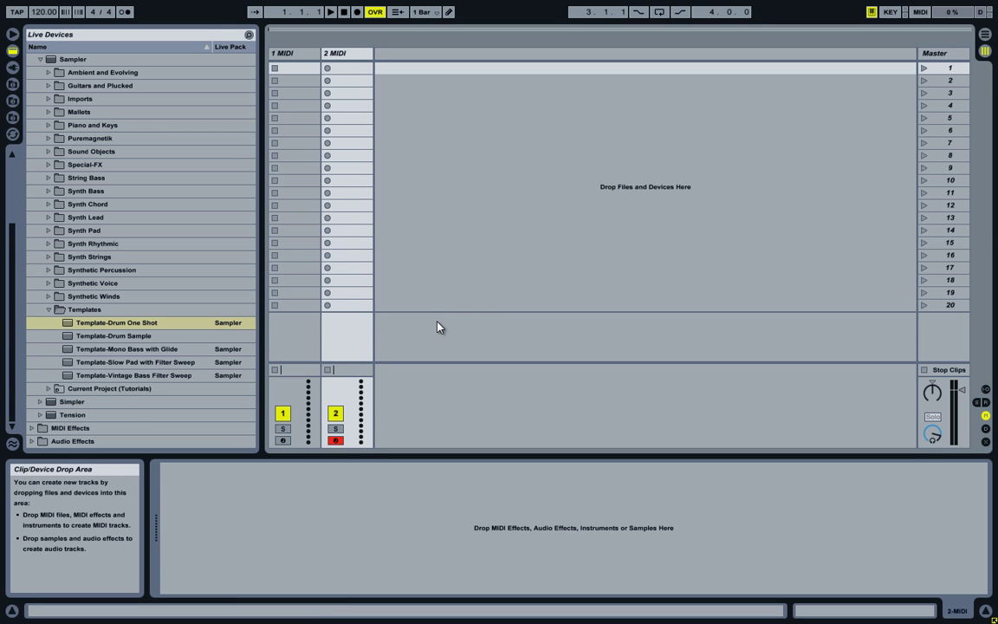
click(161, 326)
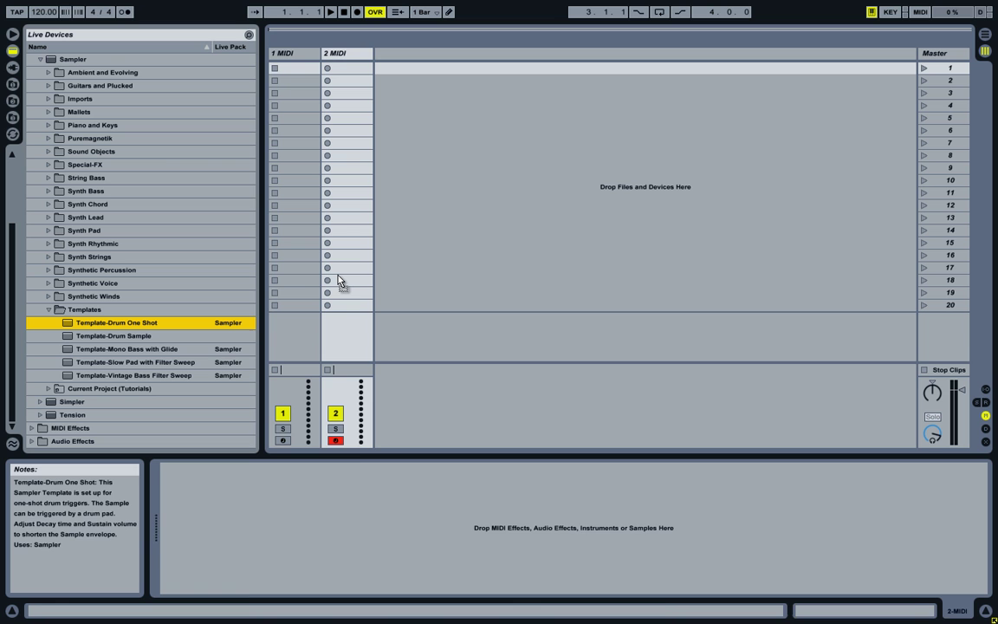
drag(339, 280, 339, 280)
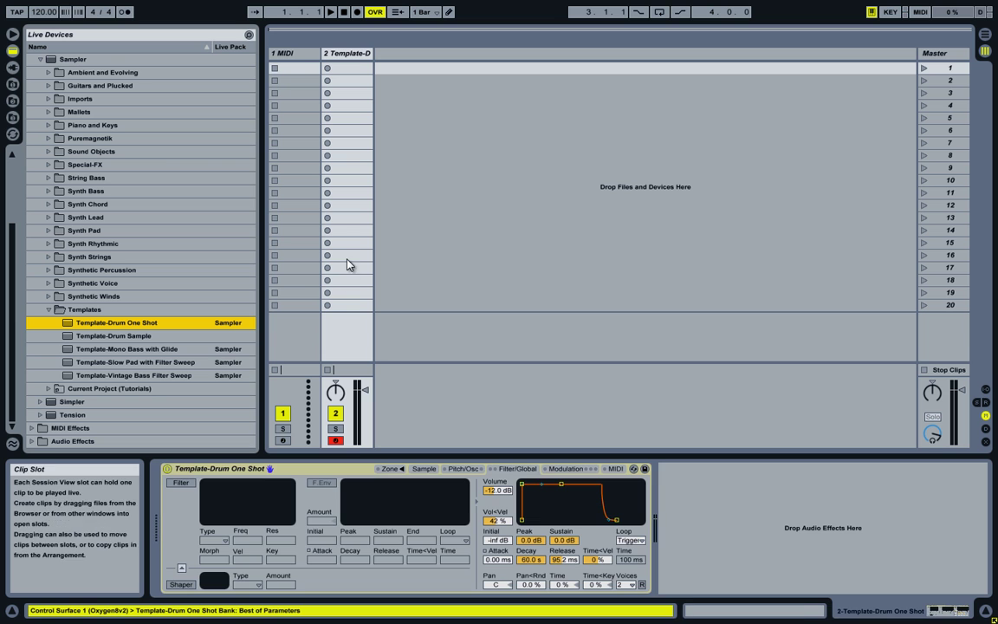
Drag a default Sampler into the Session view as track 3 and show its zone editor
click(422, 252)
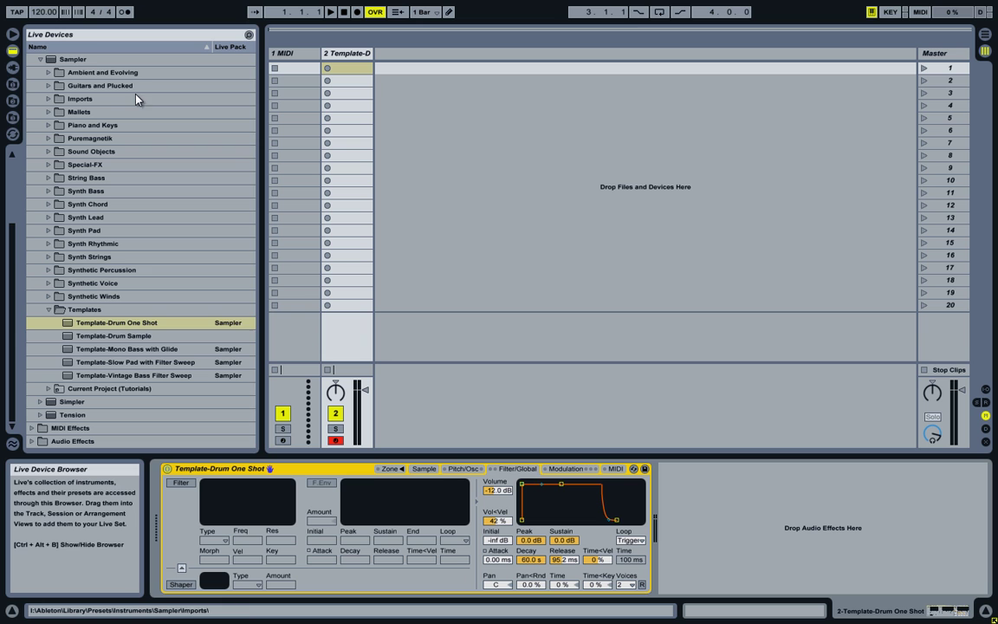
click(77, 59)
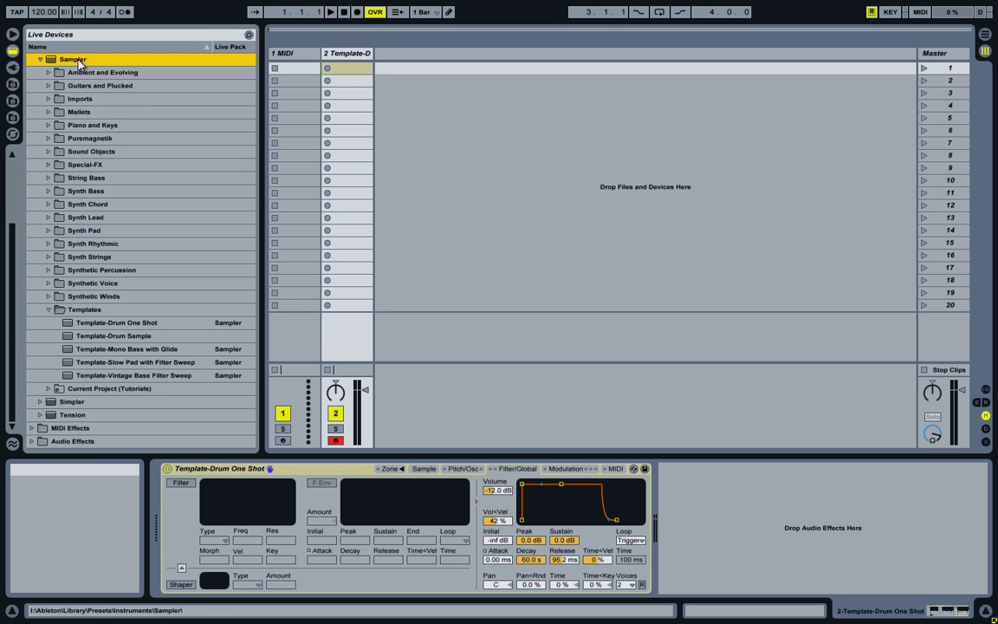
drag(78, 61, 396, 59)
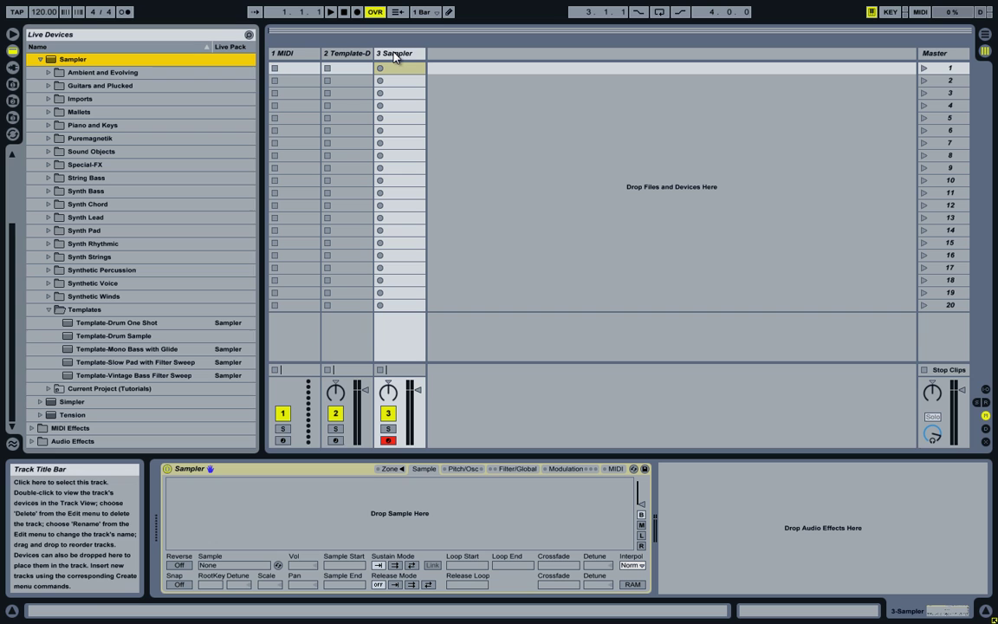
click(394, 55)
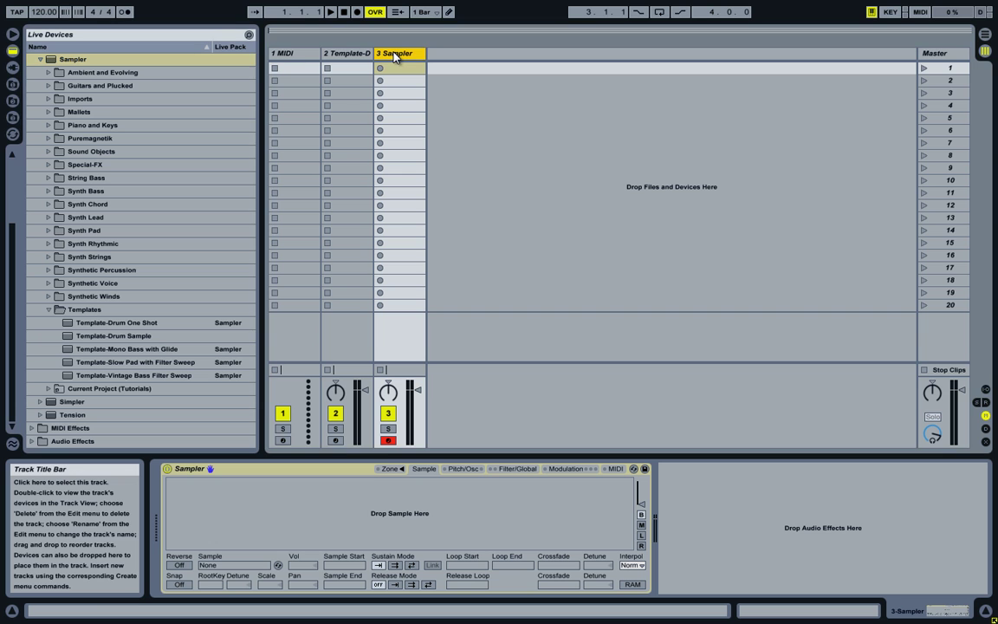
click(392, 472)
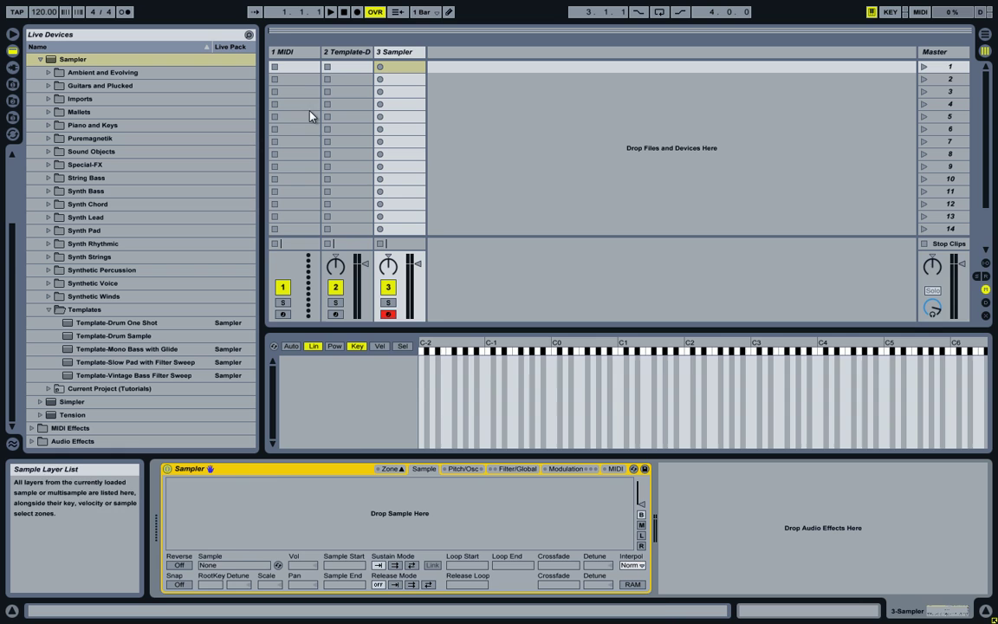
Open track 2's zone editor, compare with track 3's empty Sampler, then return to track 2
click(327, 67)
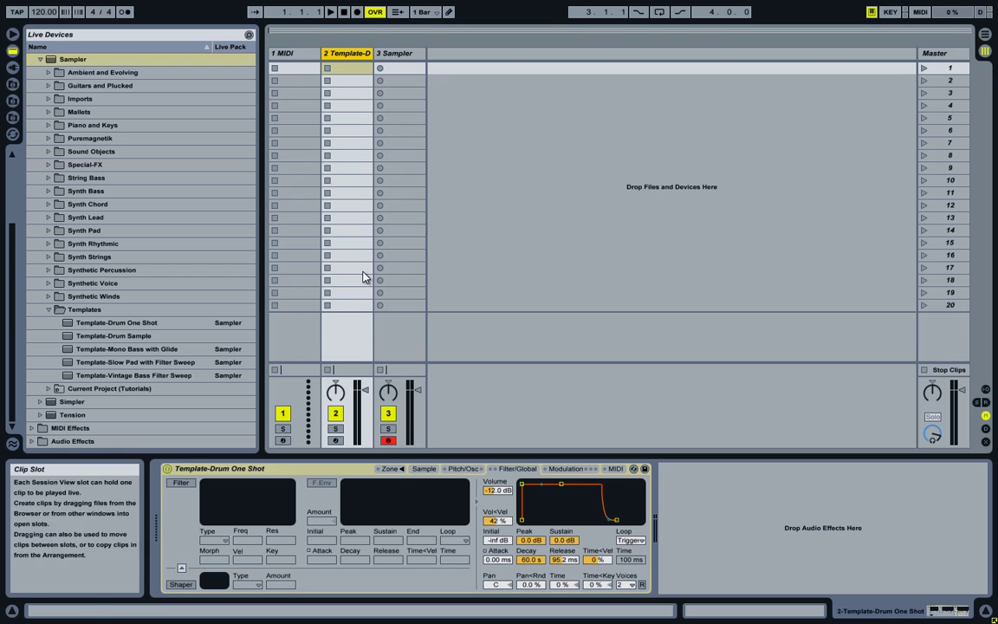
click(392, 468)
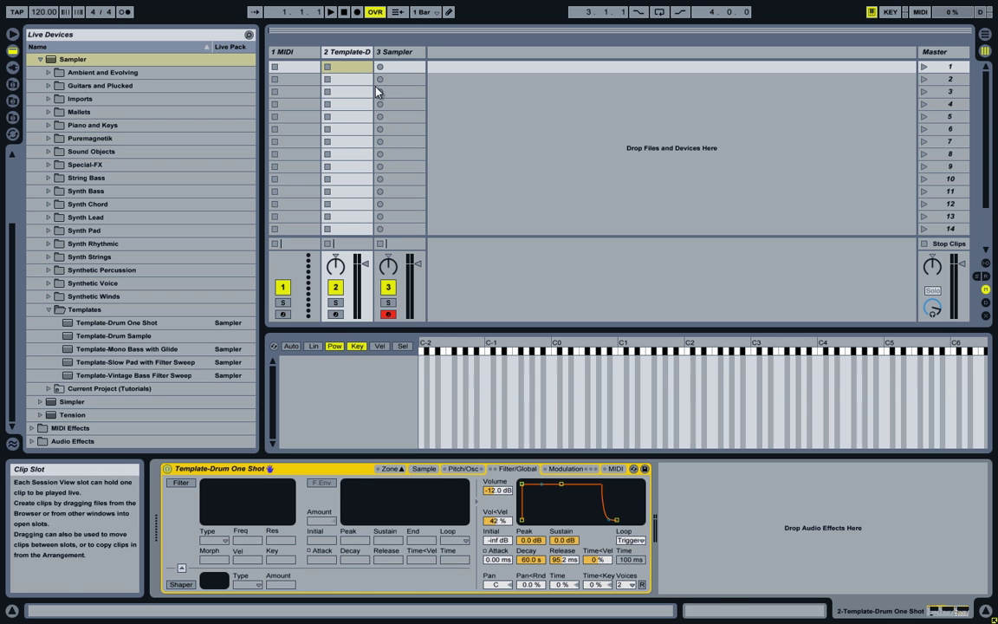
click(394, 52)
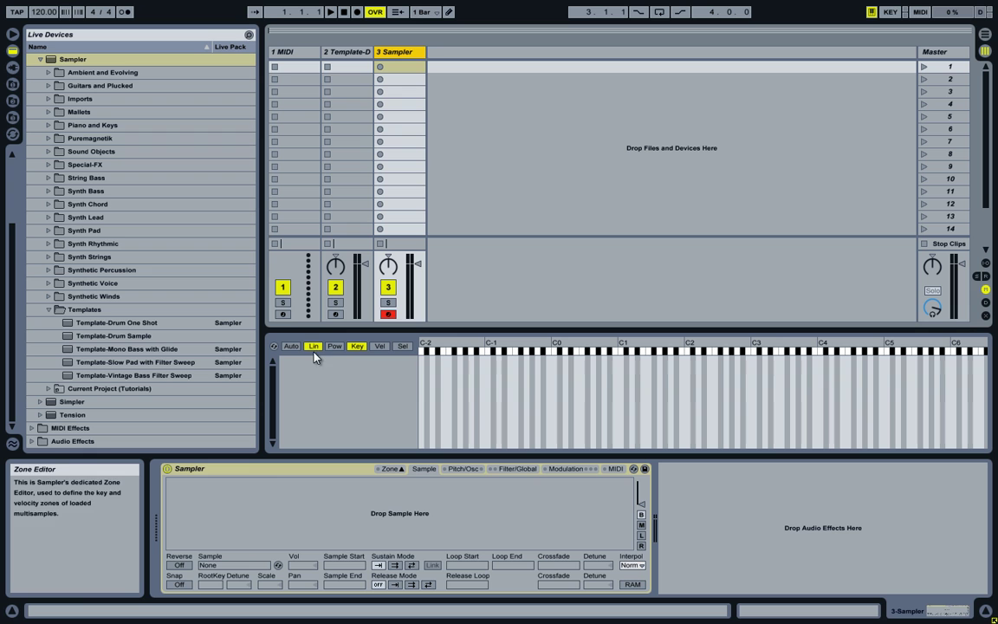
click(335, 77)
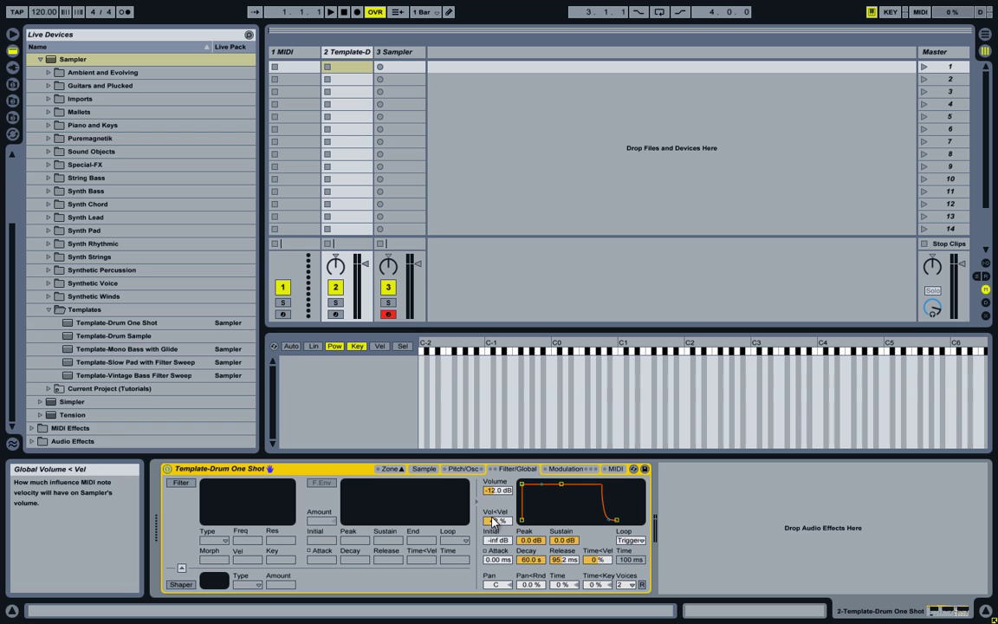
Set the drum template's envelope decay slope to 0.0 % and compare slopes with the default Sampler
click(485, 550)
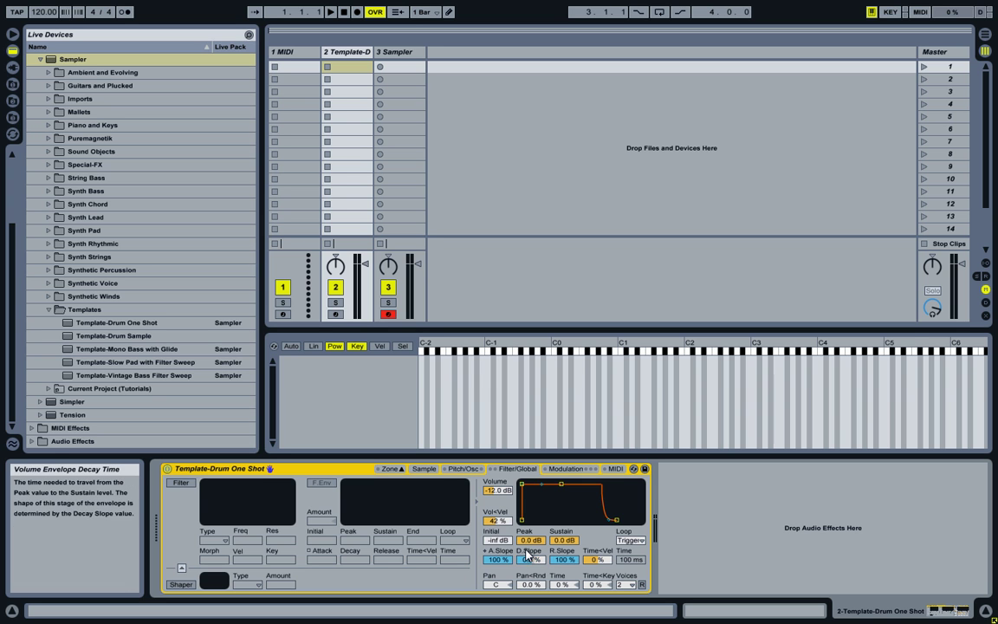
drag(528, 554, 528, 589)
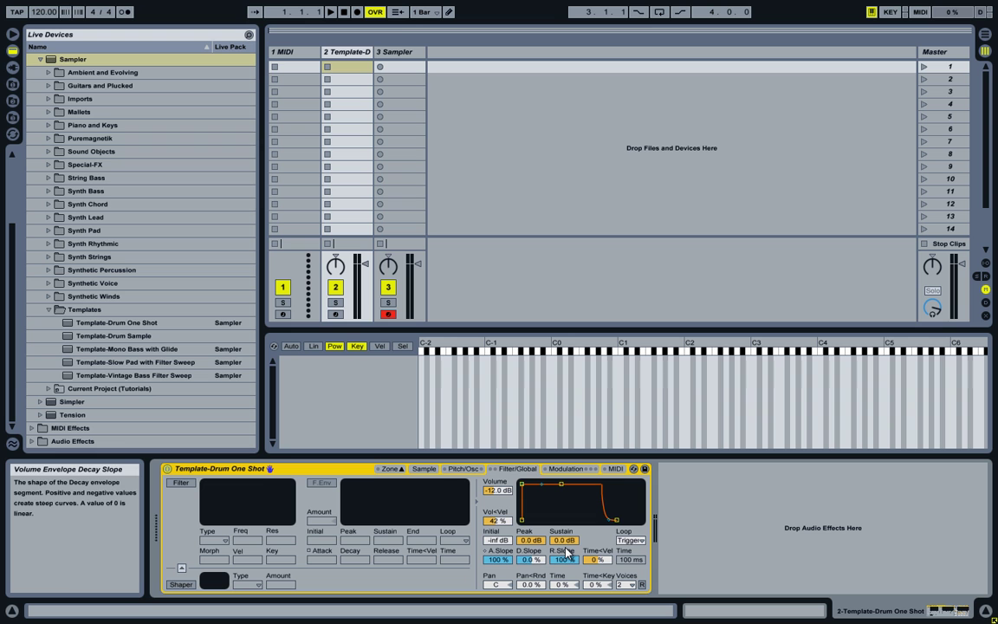
click(397, 52)
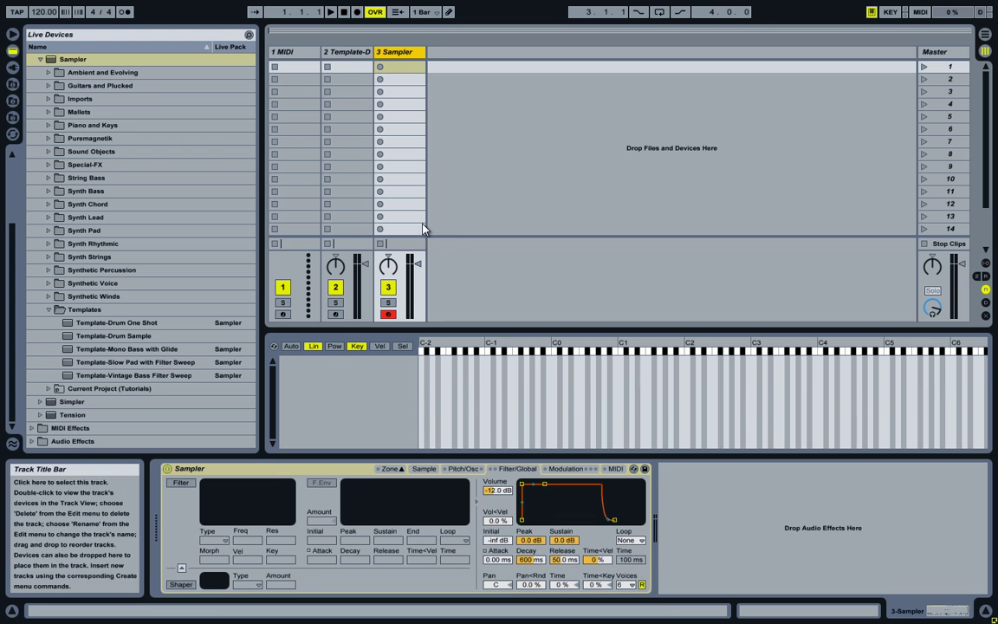
click(485, 550)
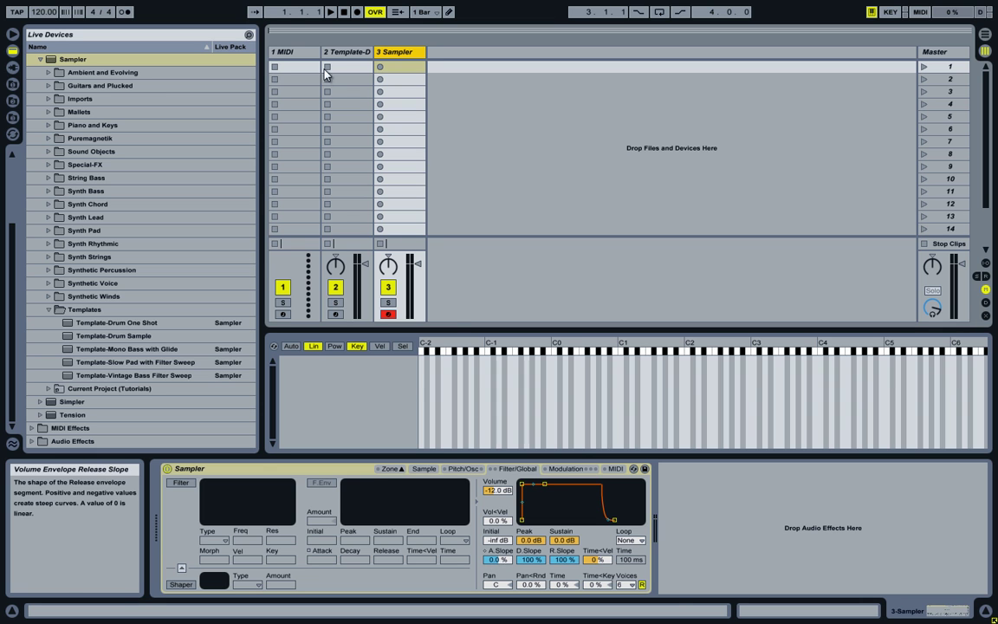
click(343, 51)
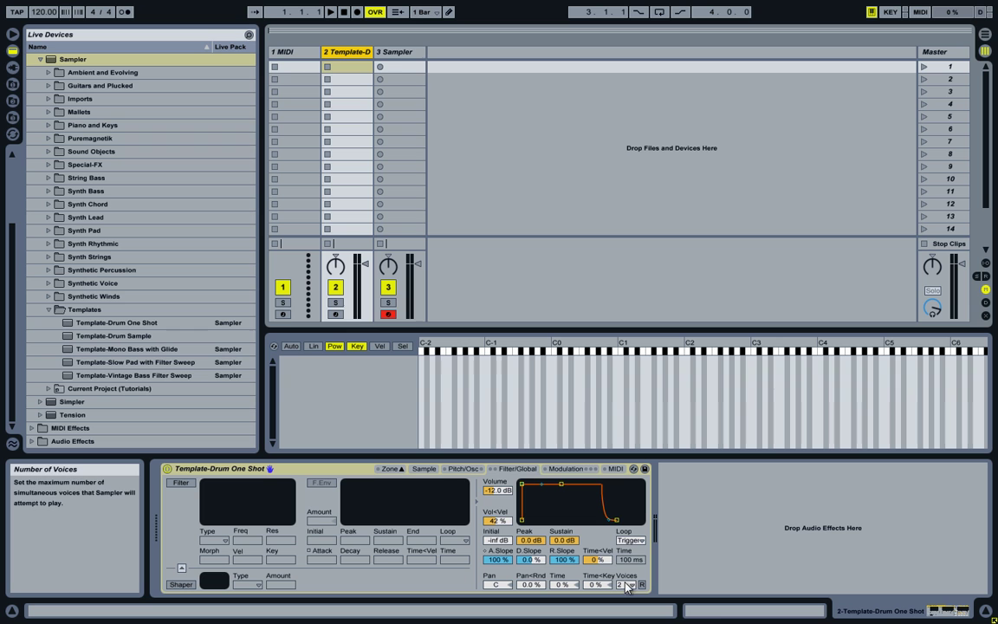
Compare both Samplers, keep the template's loop mode at Trigger, and select track 3
click(396, 53)
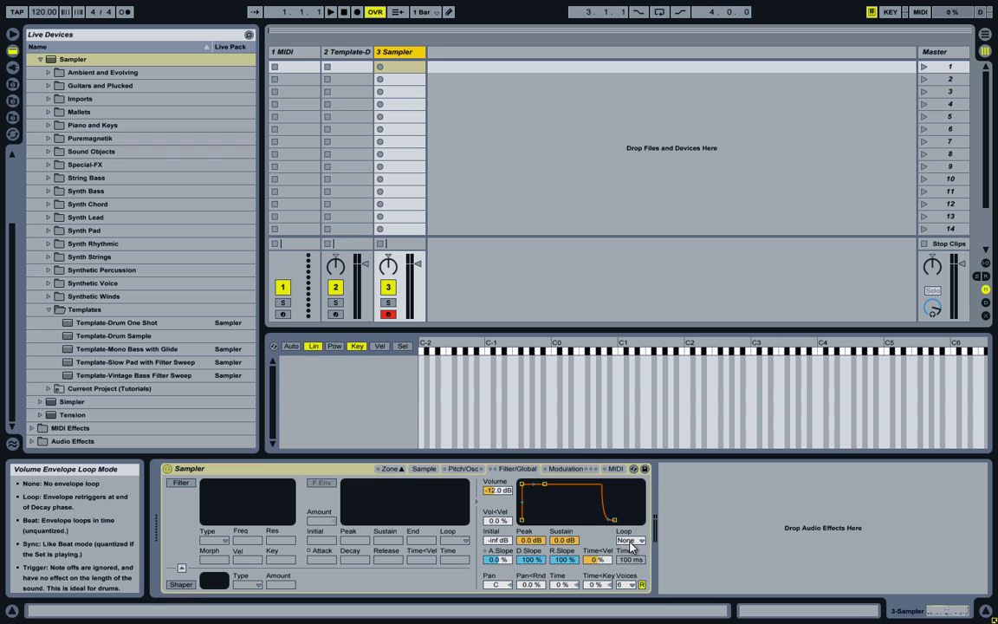
key(Left)
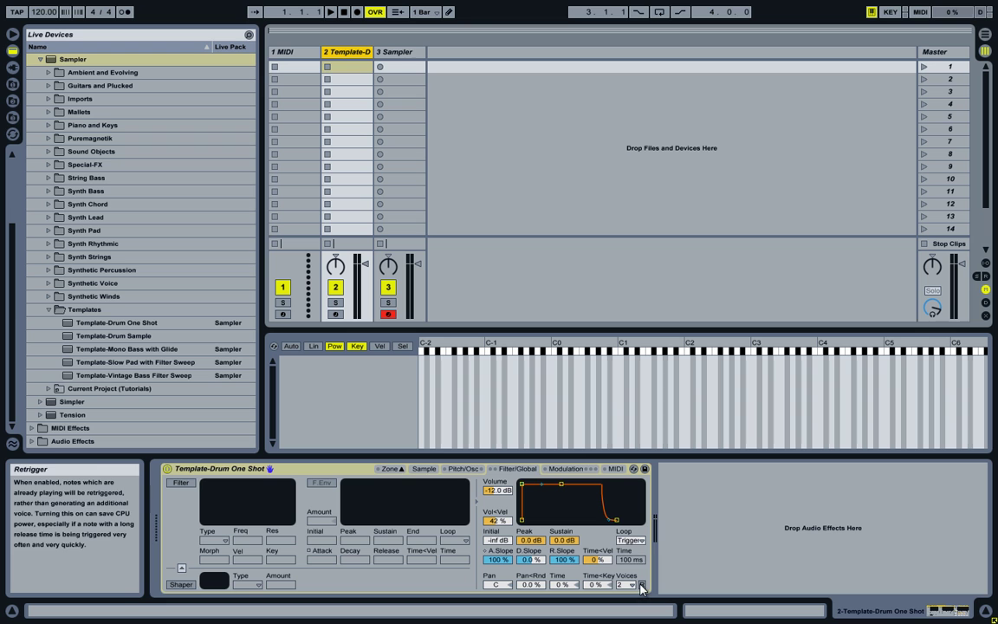
click(631, 540)
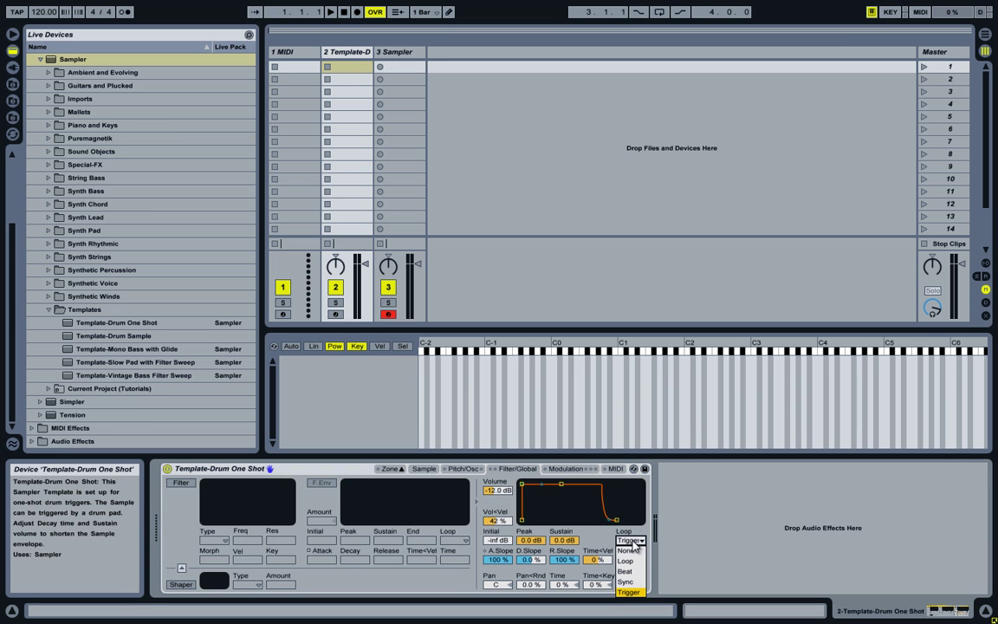
click(629, 592)
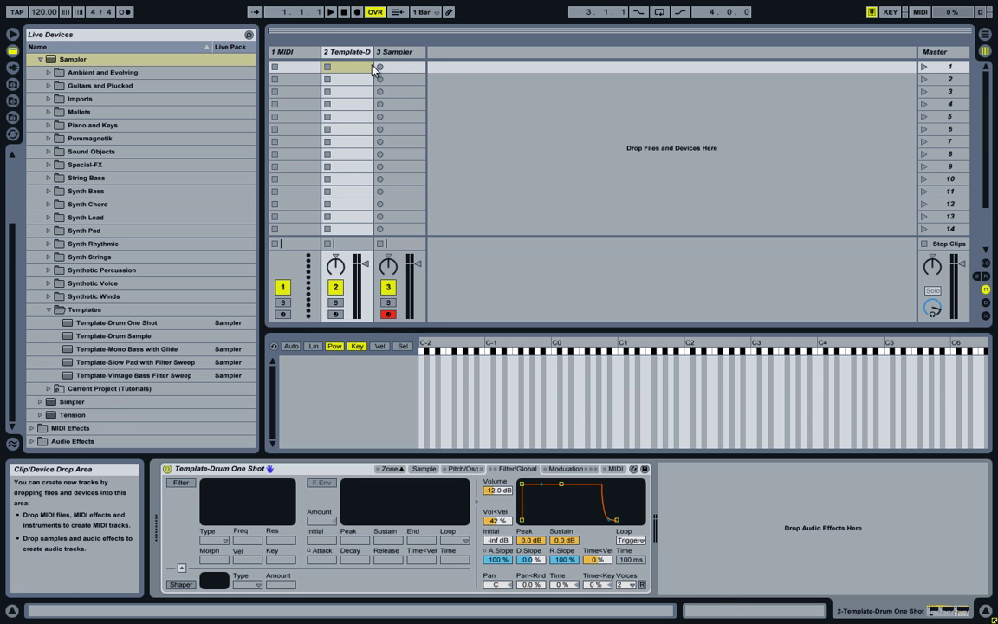
click(402, 54)
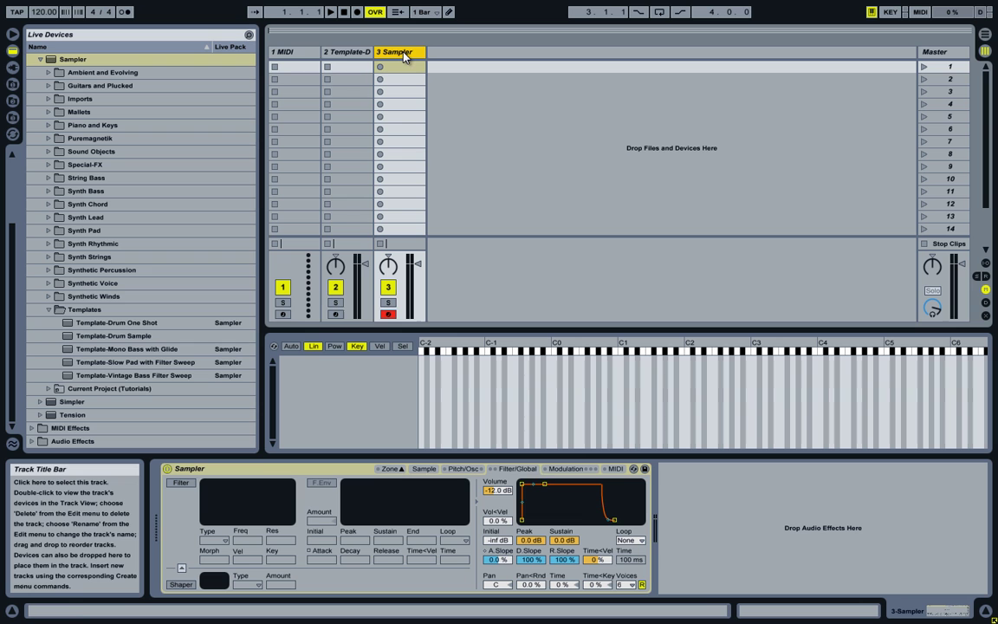
Delete the extra 3 Sampler track and show the drum template's envelope times
key(Delete)
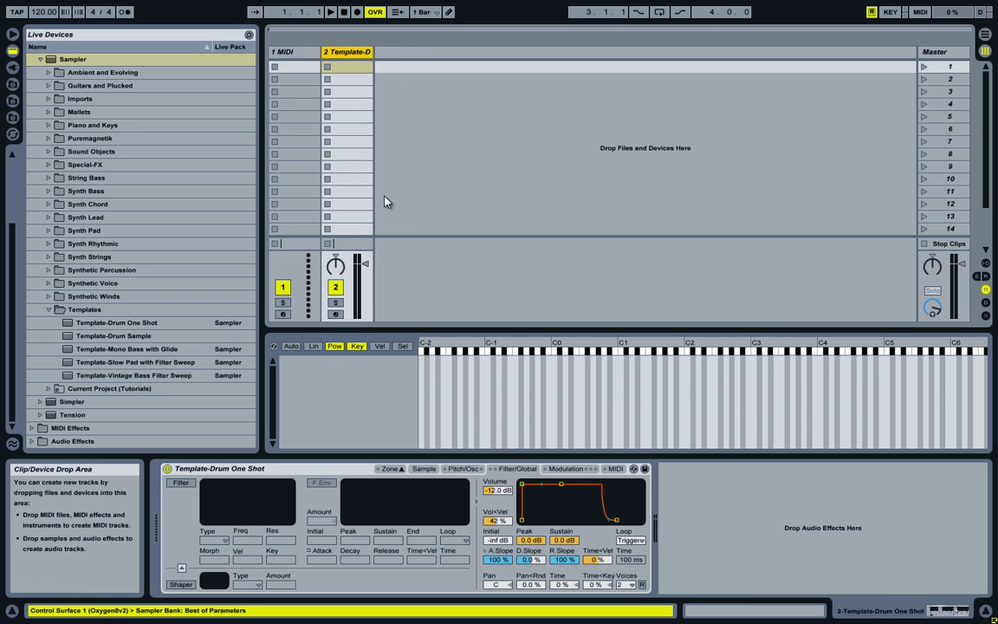
click(515, 480)
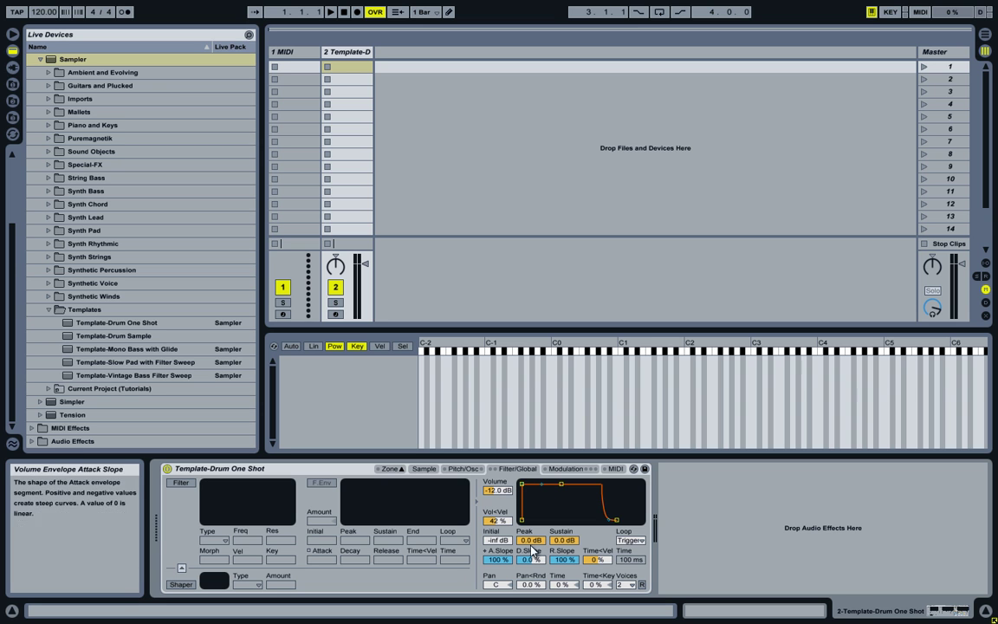
click(485, 550)
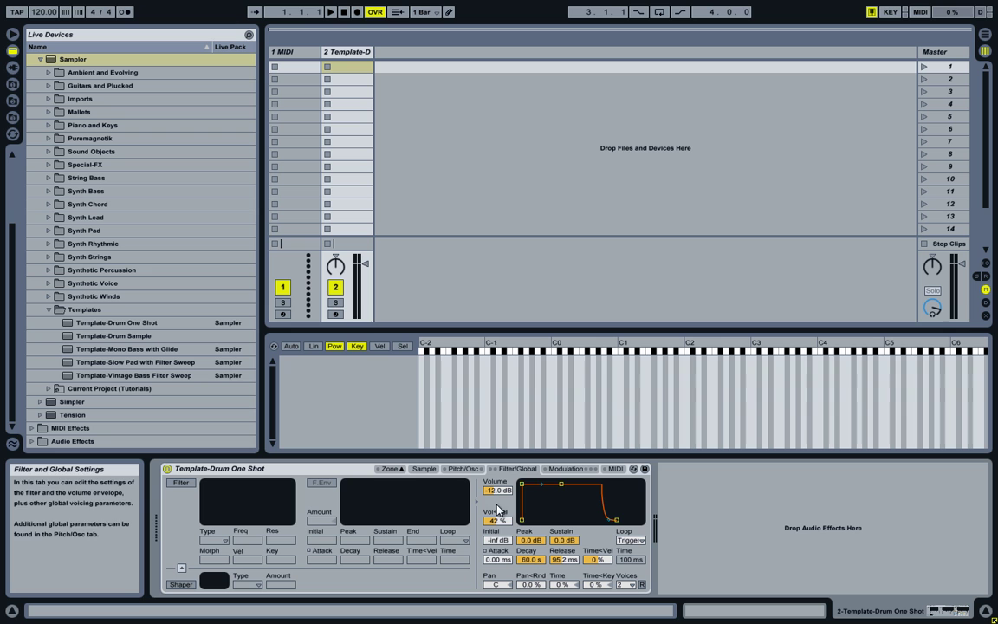
Set the drum template's Volume to -6 dB and Vol<Vel to 30 %
click(498, 491)
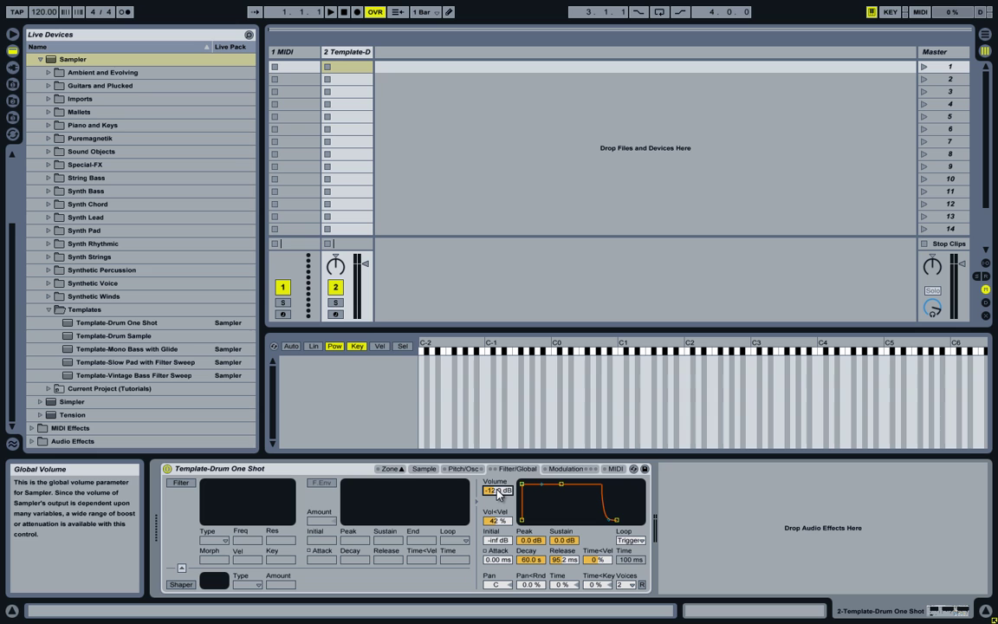
text(-6)
key(Return)
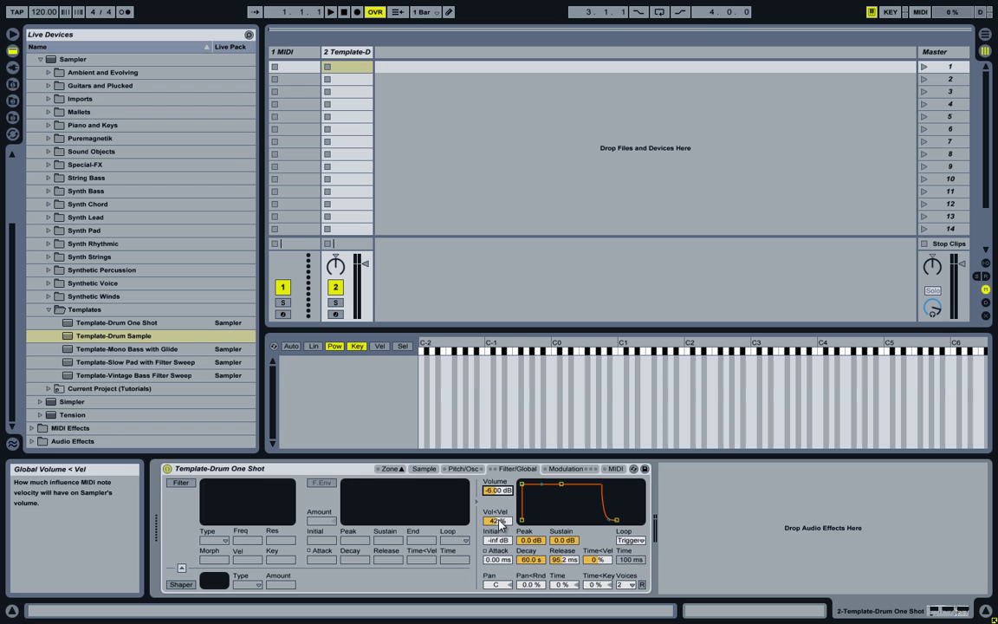
click(500, 523)
text(30)
key(Return)
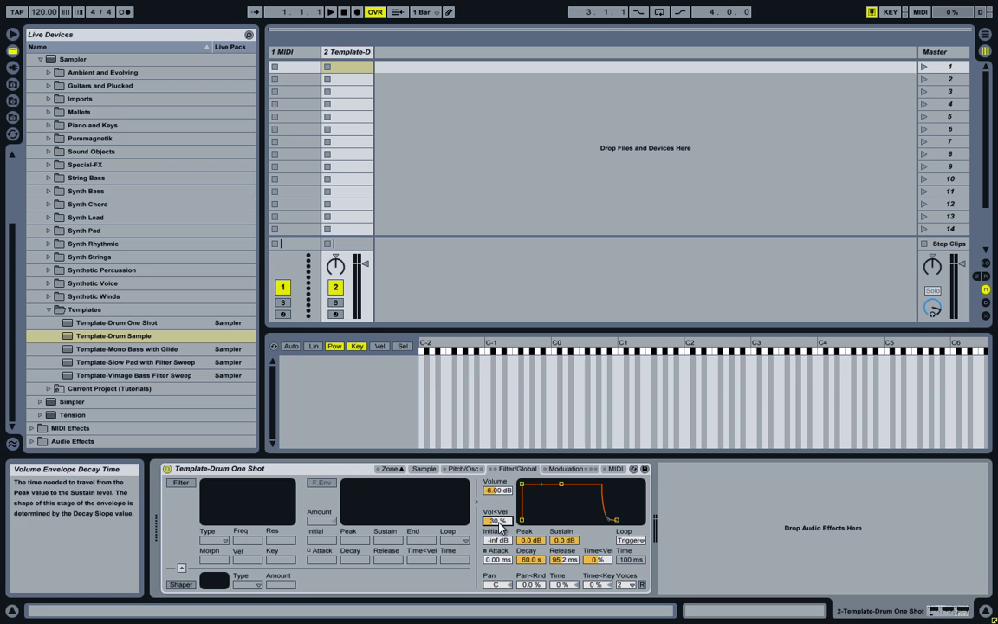
click(531, 560)
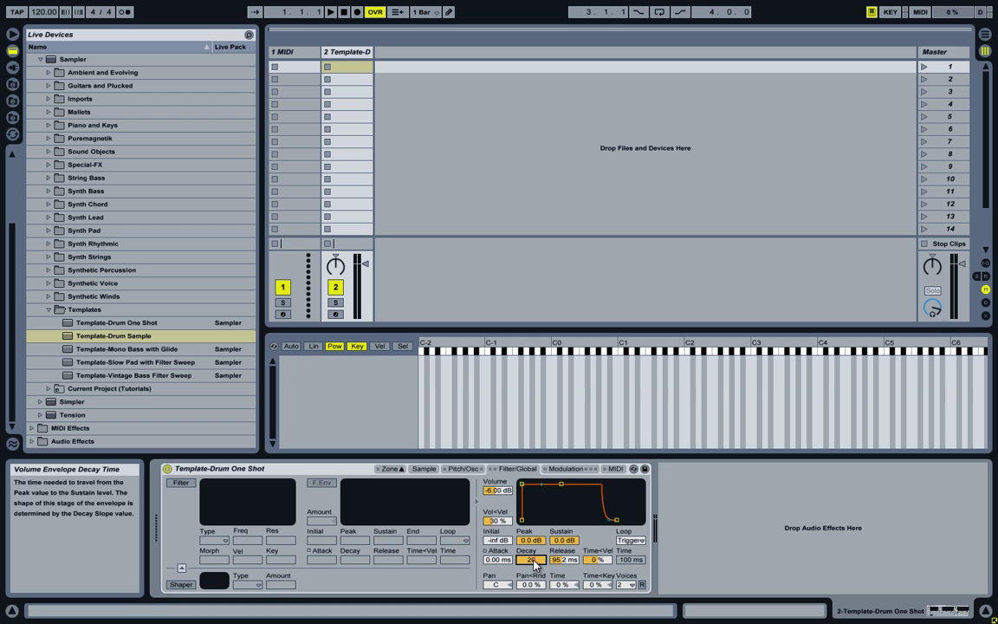
Set the envelope Decay to 2.00 s, Release to 50 ms, and Voices to 4
drag(534, 560, 534, 519)
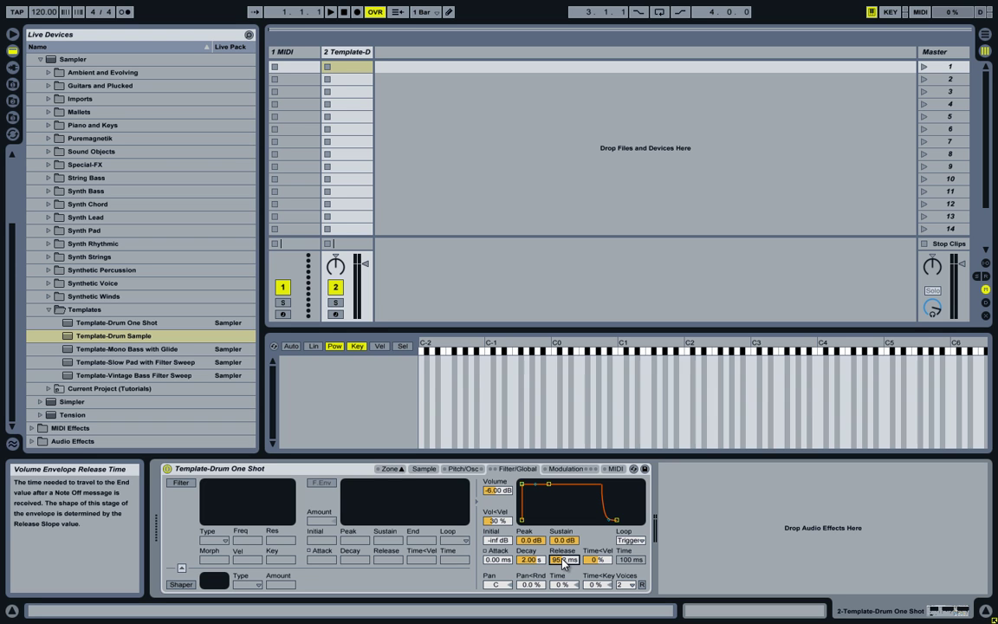
click(563, 559)
text(50)
key(Return)
click(629, 585)
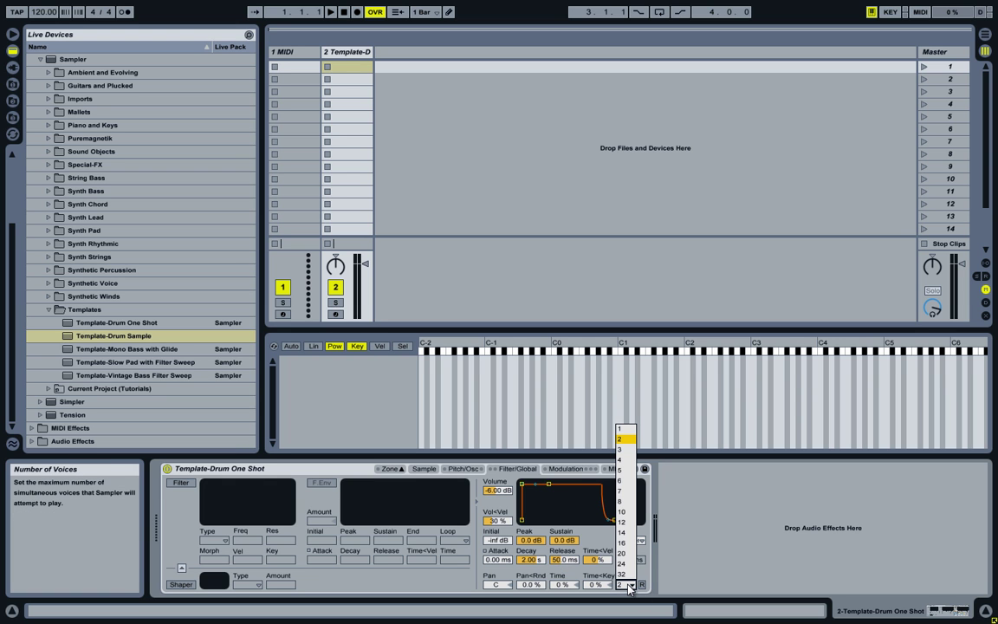
click(621, 459)
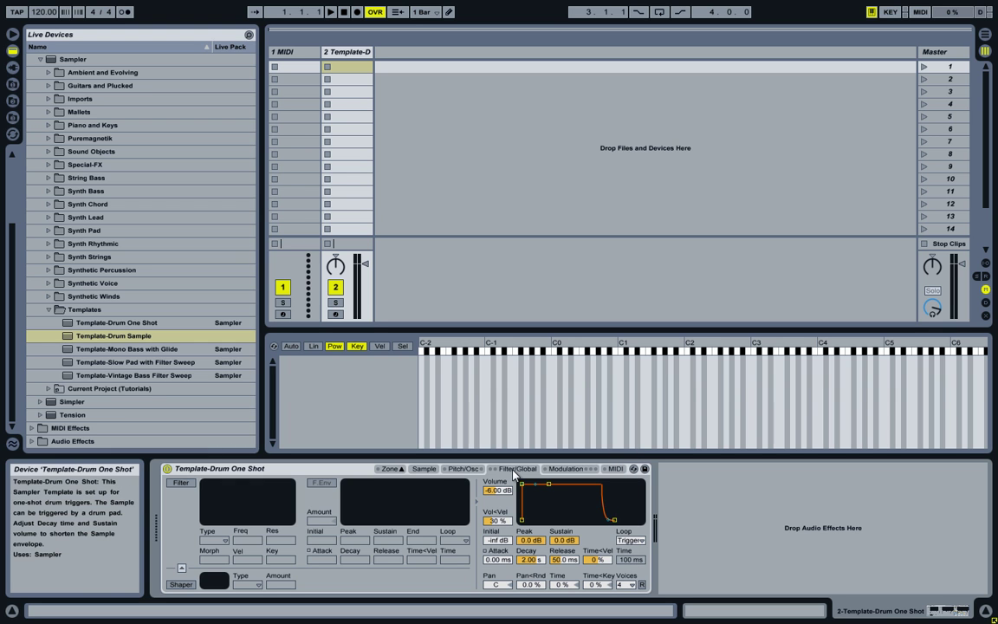
Add 'Tutorial' to the device name and drag it into the Sampler Templates folder as a preset
click(304, 469)
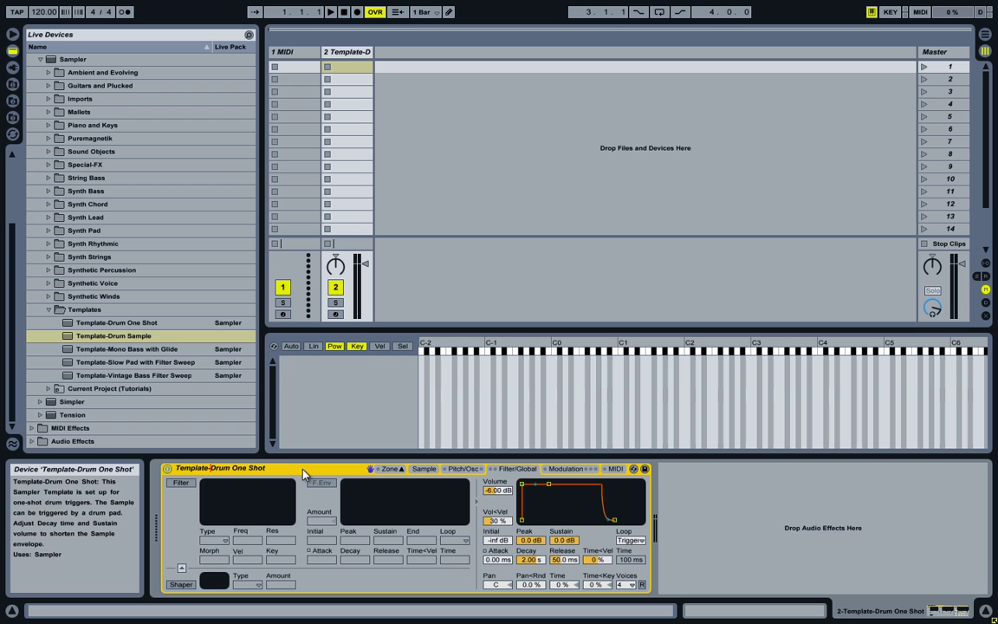
text(Tutorial)
key(Return)
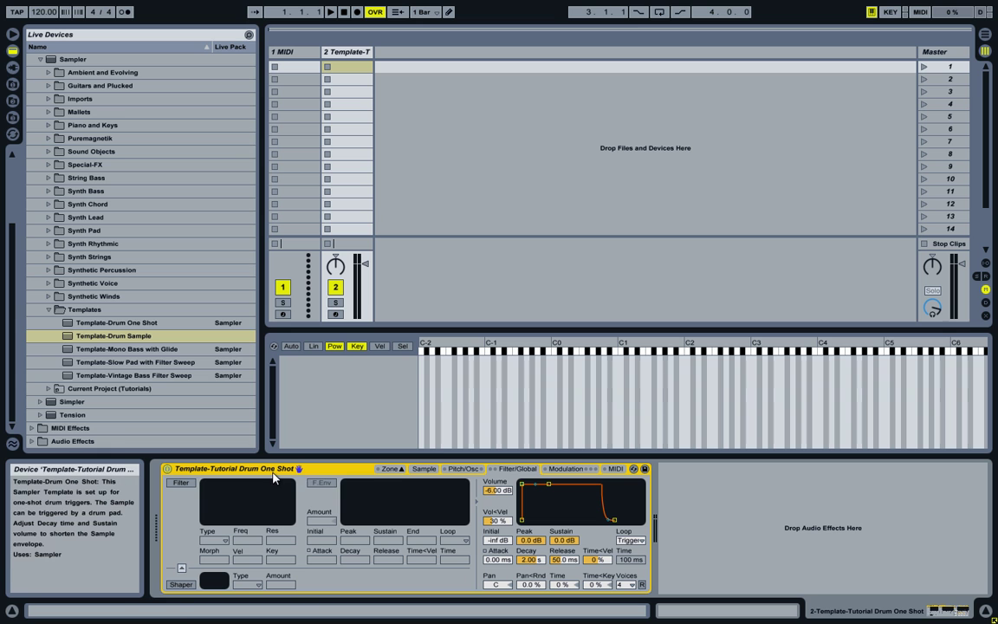
drag(302, 470, 141, 322)
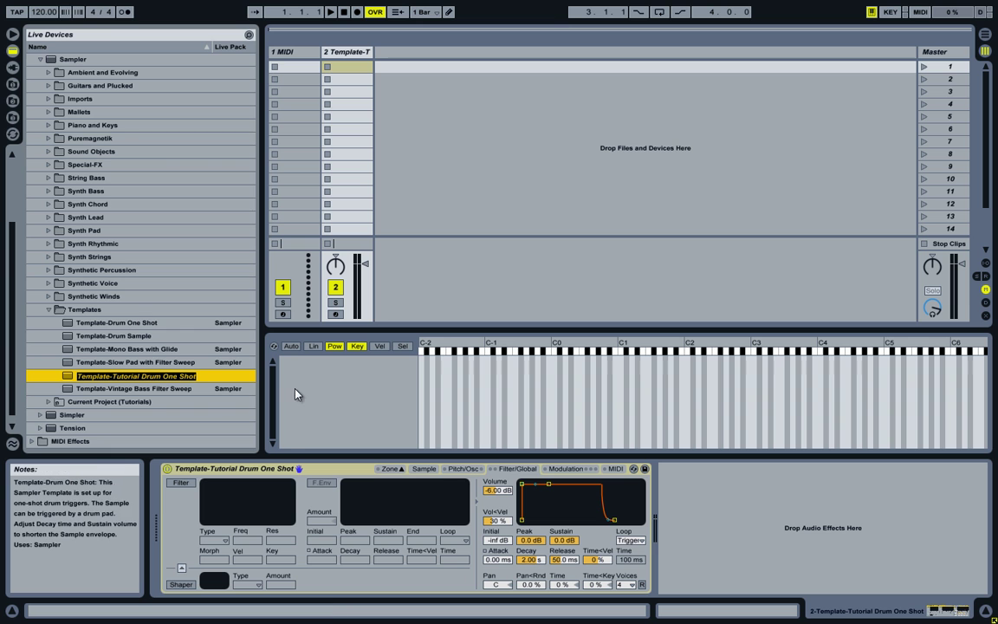
click(291, 469)
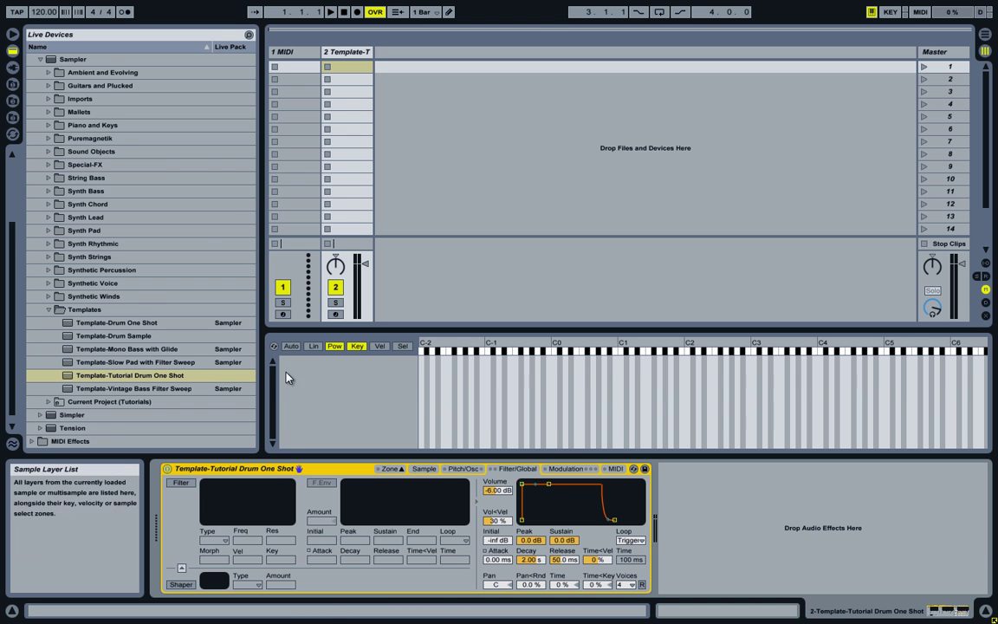